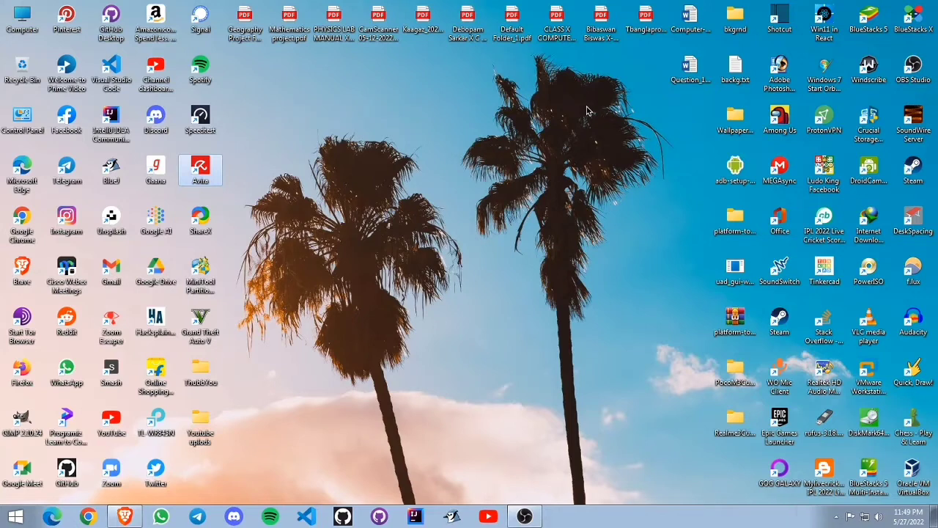
Launch Brave and search Google for 'download directx all in one offline installer'.
click(404, 310)
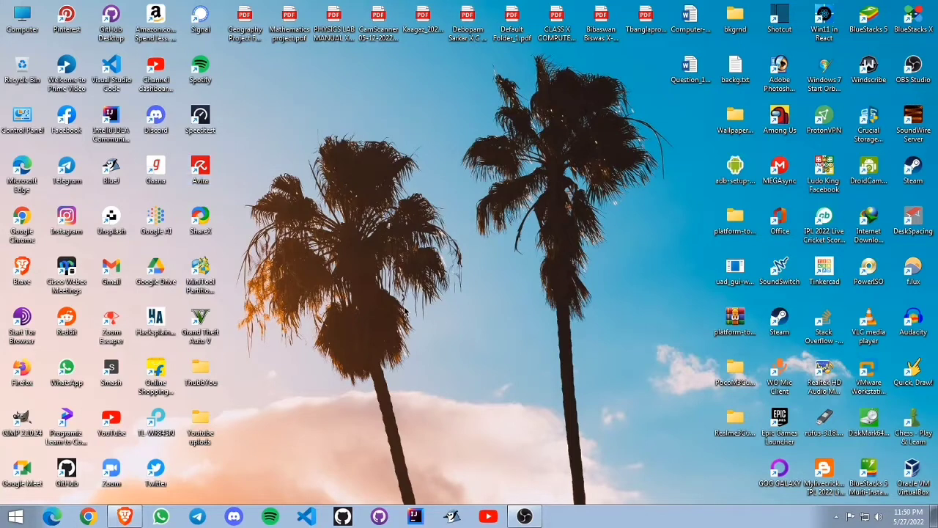
click(126, 517)
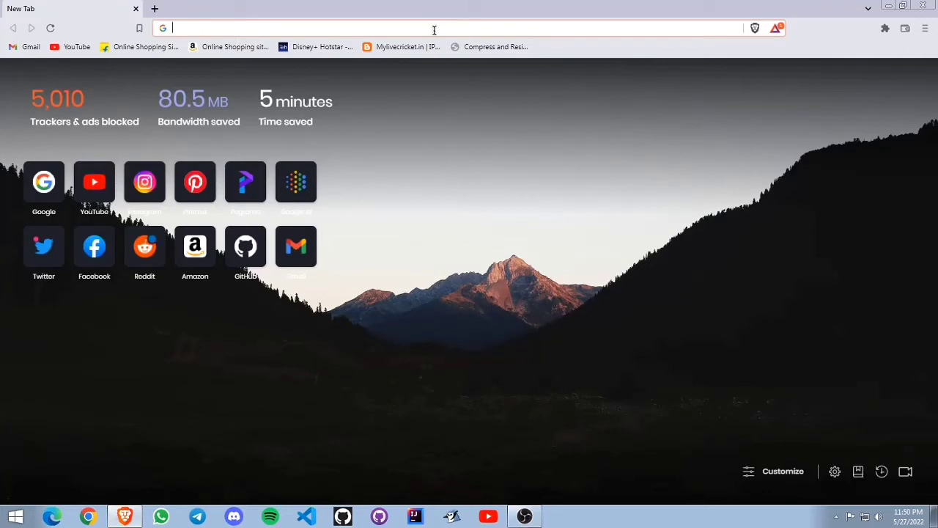
text(dow)
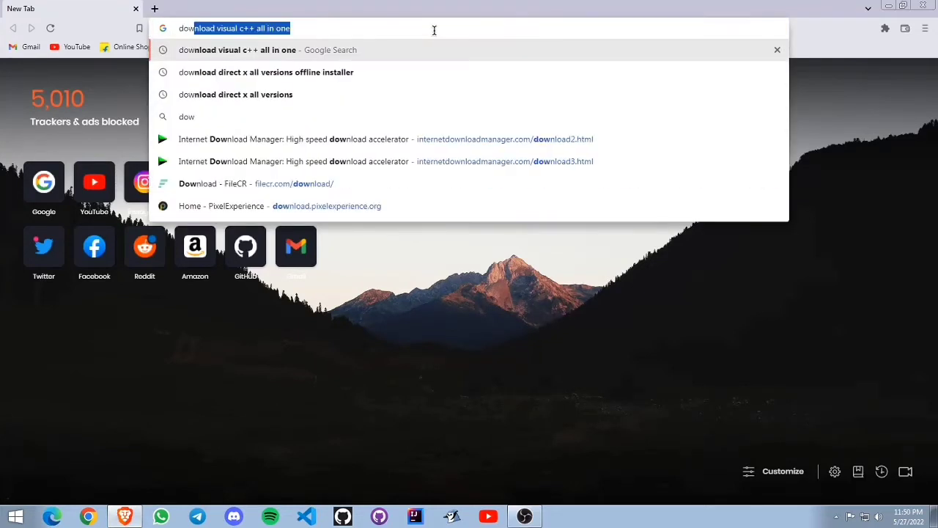
text(nload)
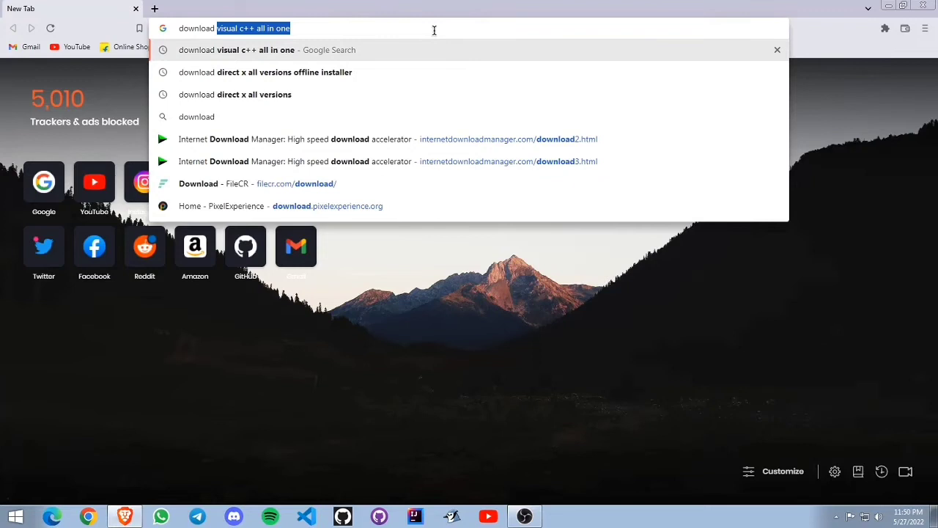
text( di)
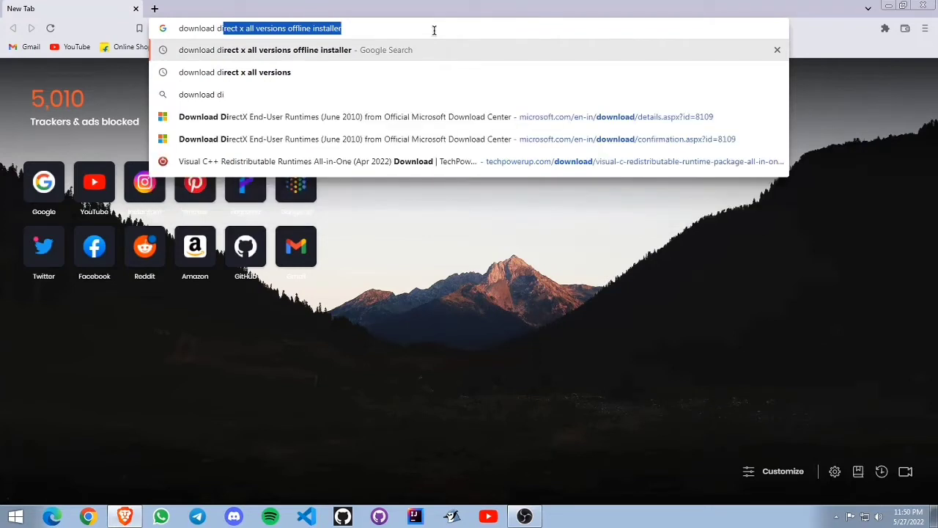
text(rectx )
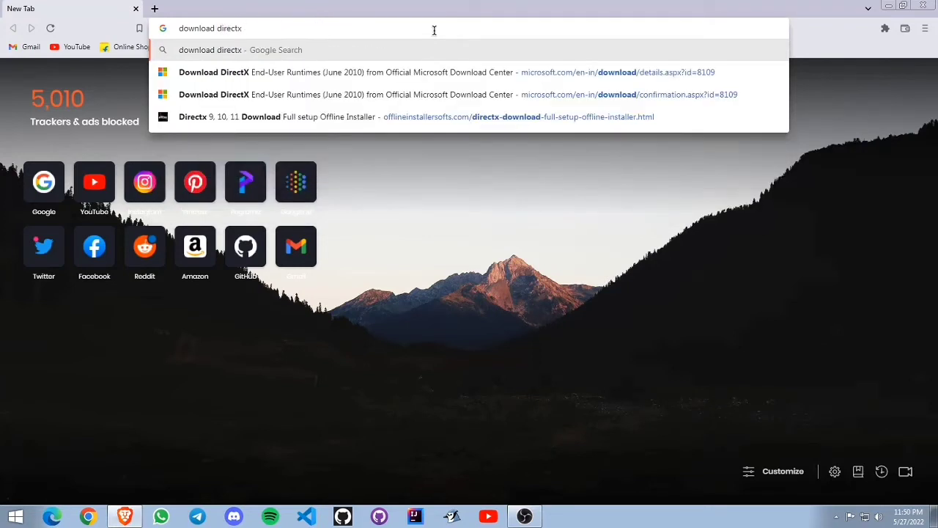
text(all in)
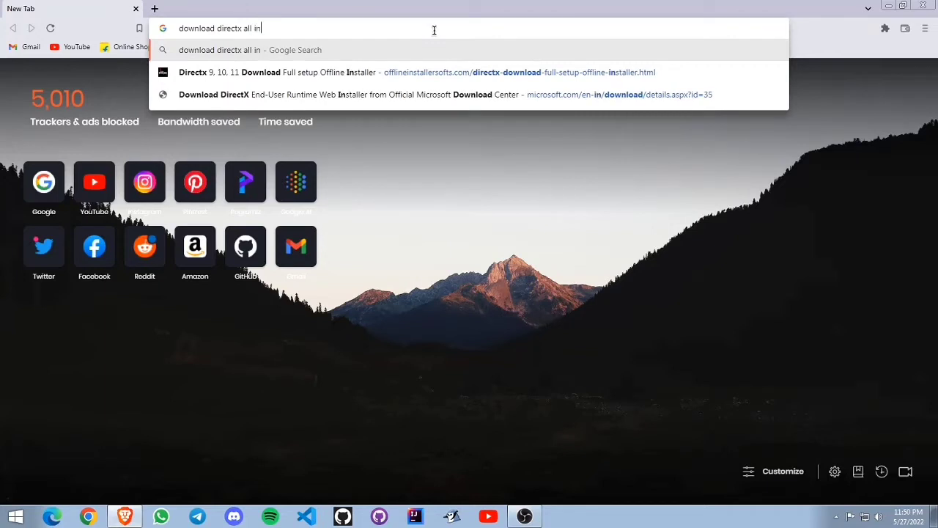
text( one)
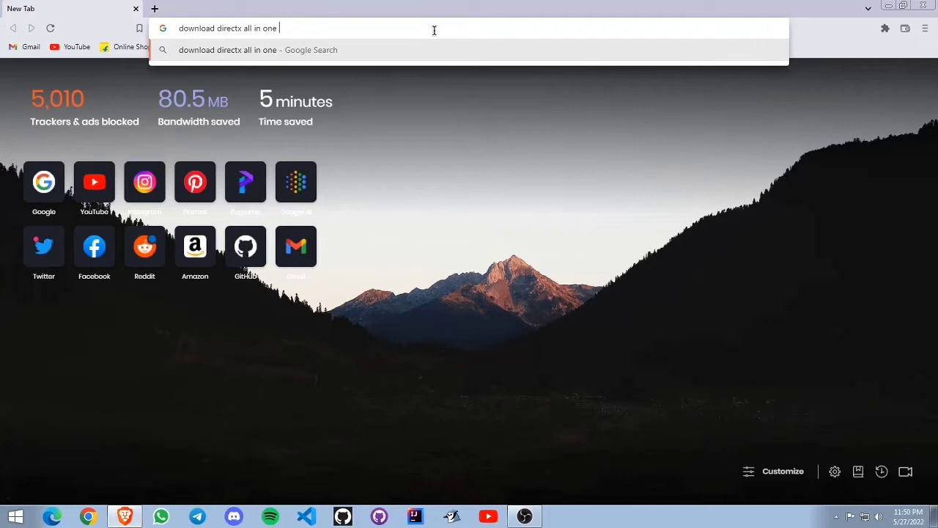
text(o)
text(ff)
text(line )
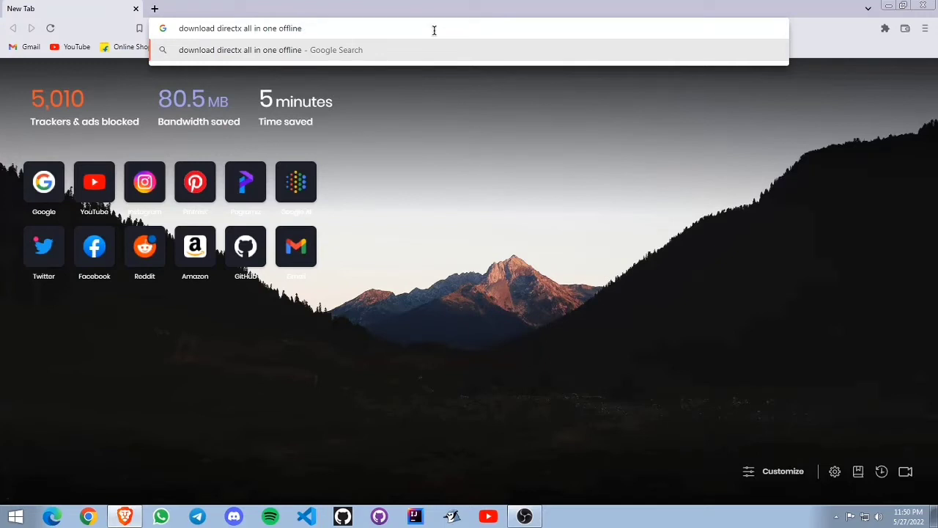
text(installe)
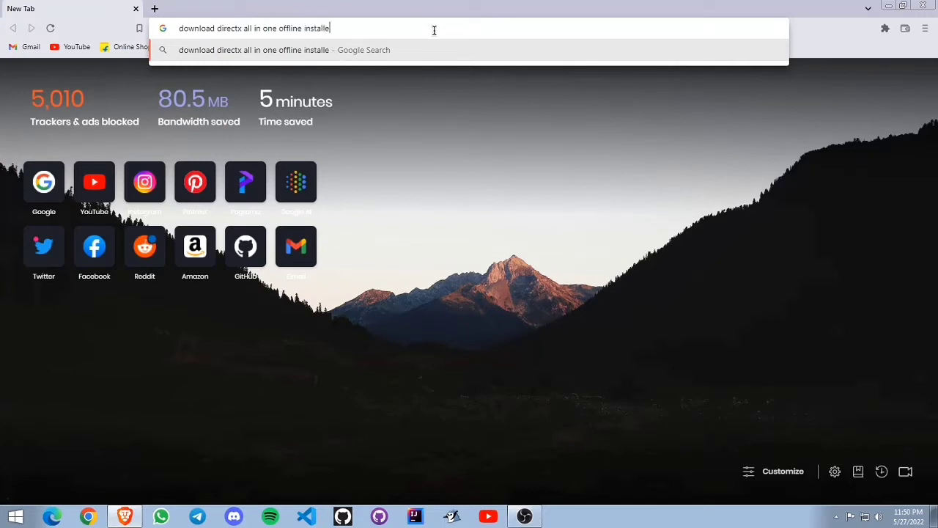
text(r)
key(Return)
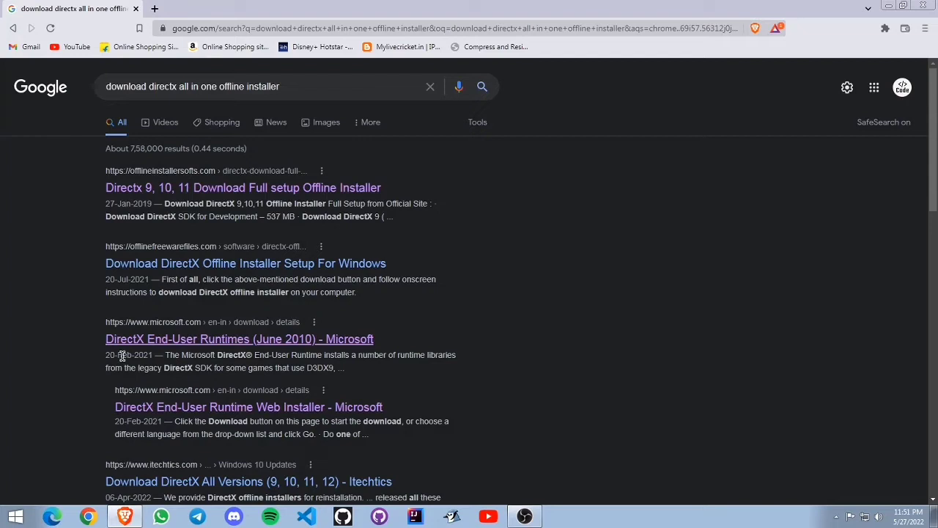
Open the 'DirectX End-User Runtimes (June 2010) - Microsoft' search result.
click(165, 340)
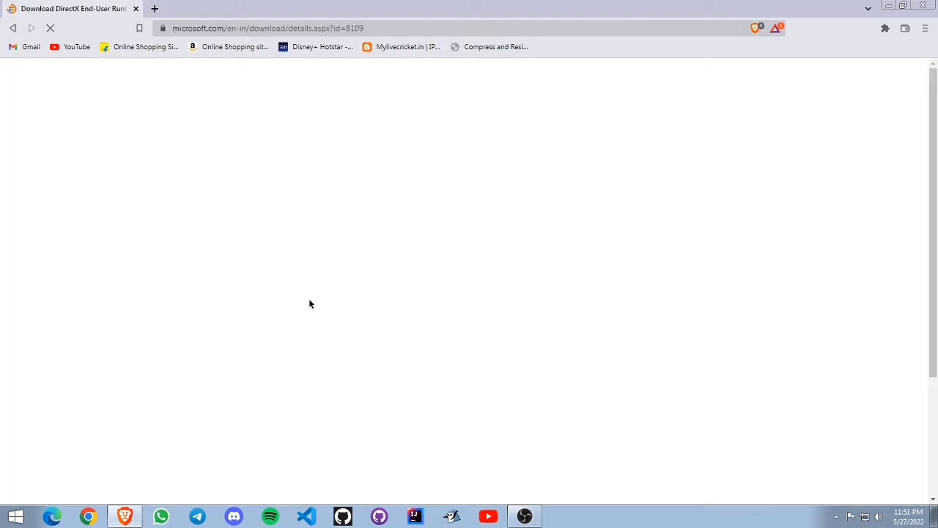
Keep English as the language and download the June 2010 runtimes (directx_Jun2010_redist.exe).
scroll(378, 359, down, 2)
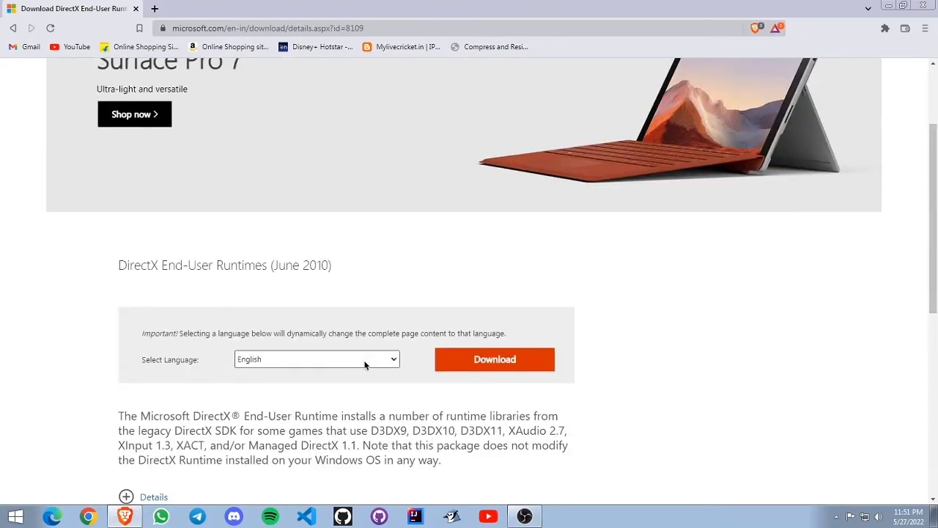
click(365, 363)
click(363, 363)
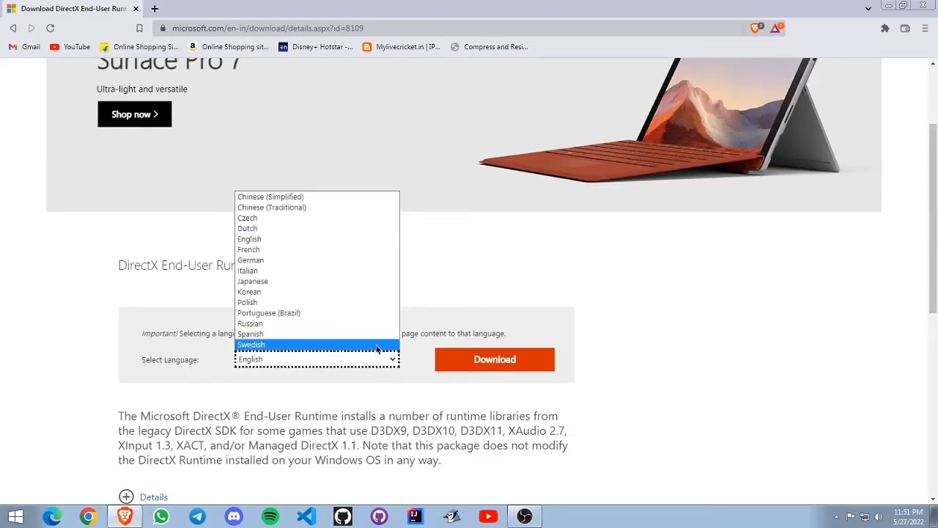
click(506, 421)
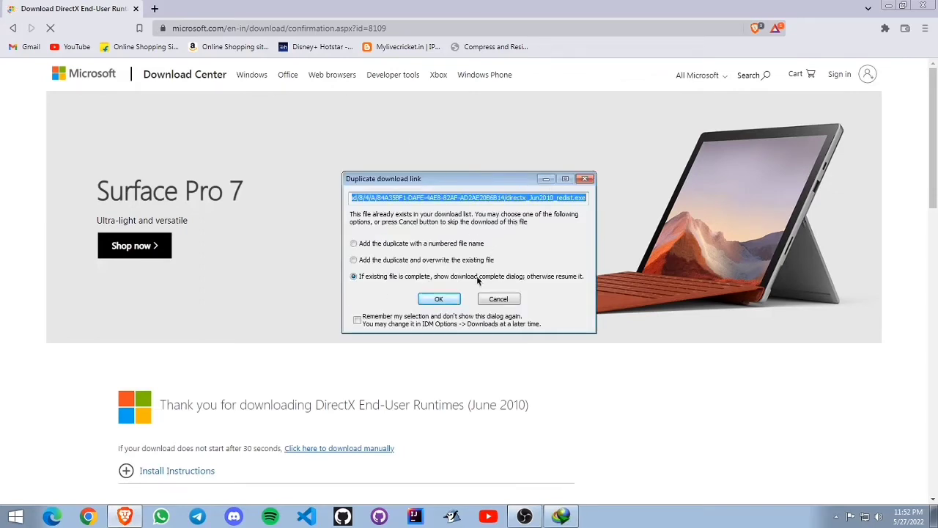
Skip the duplicate download, run the downloaded DirectX package and accept its license.
click(512, 298)
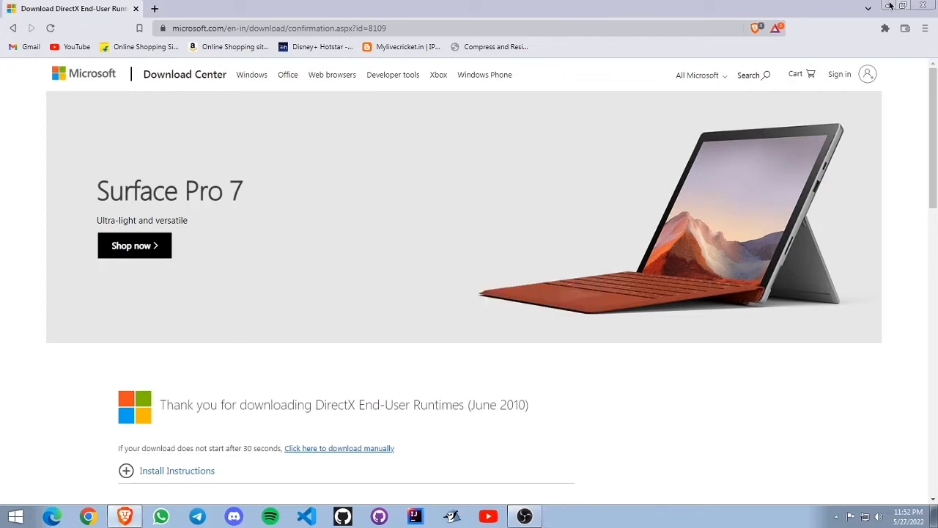
click(889, 5)
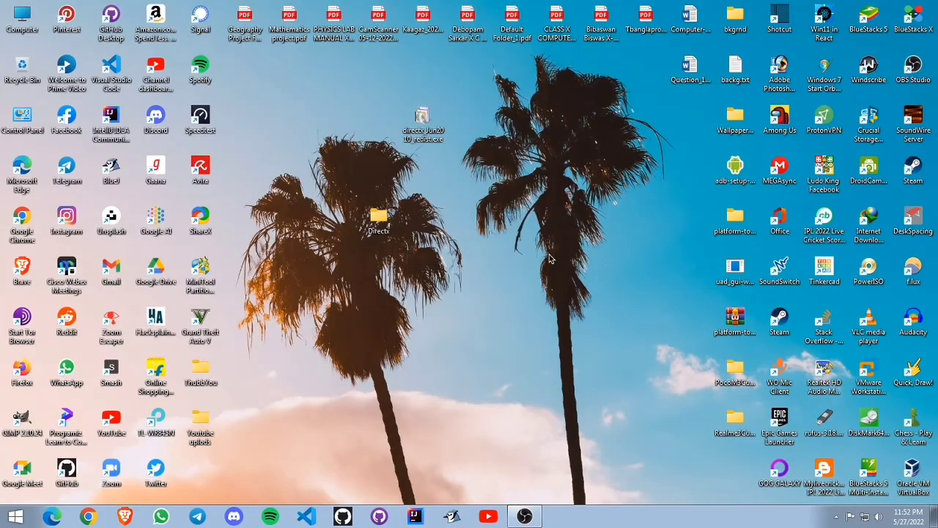
click(433, 123)
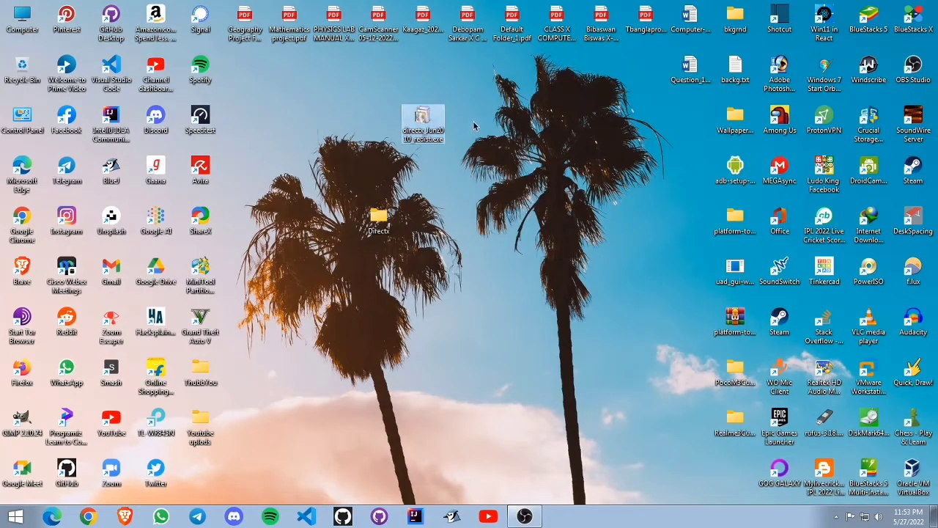
double_click(424, 120)
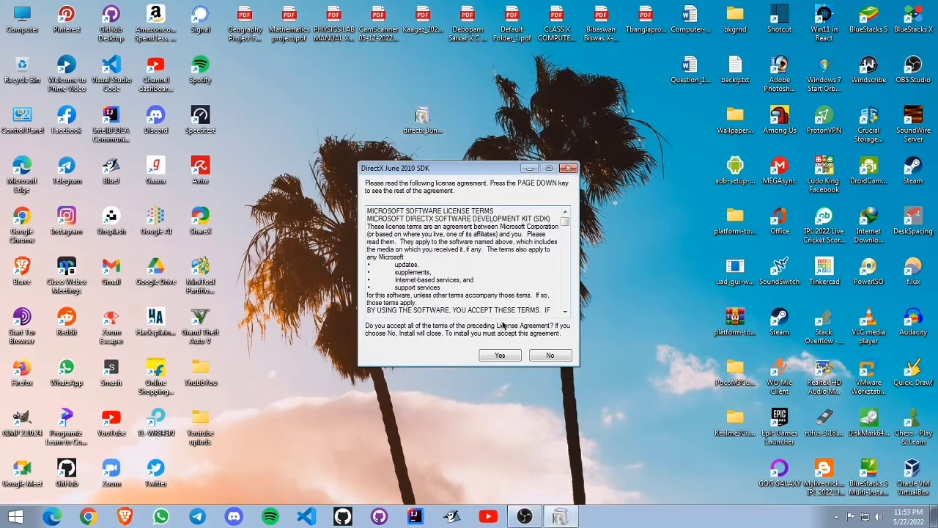
click(505, 355)
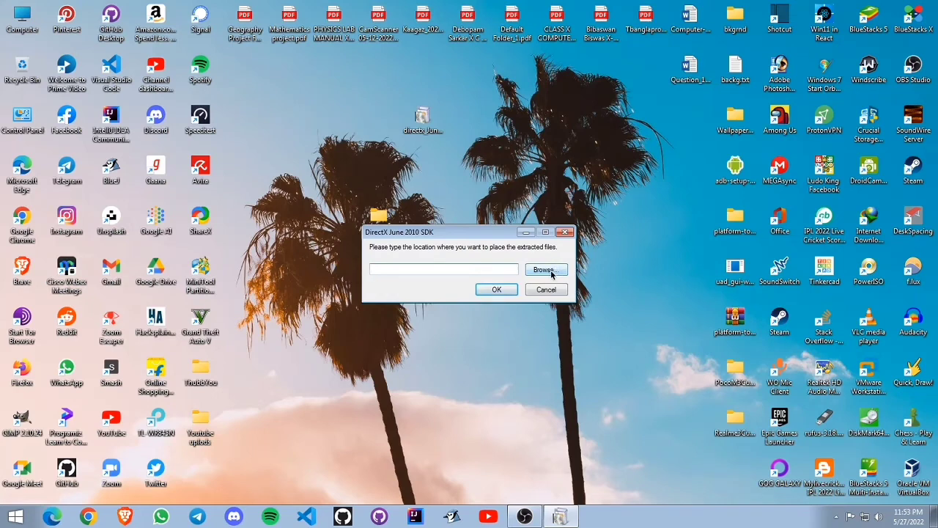
Extract the runtime files into the Directx folder on the Desktop.
click(552, 272)
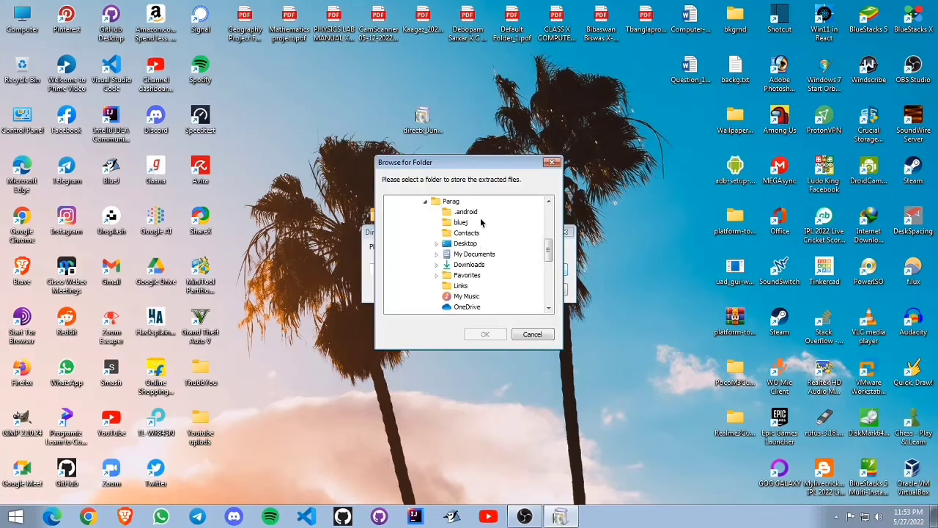
drag(548, 252, 558, 246)
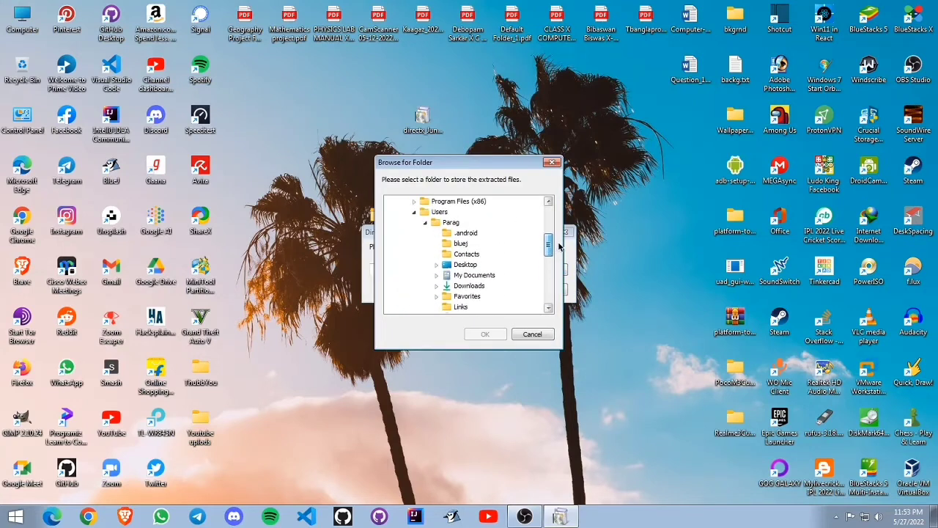
click(438, 277)
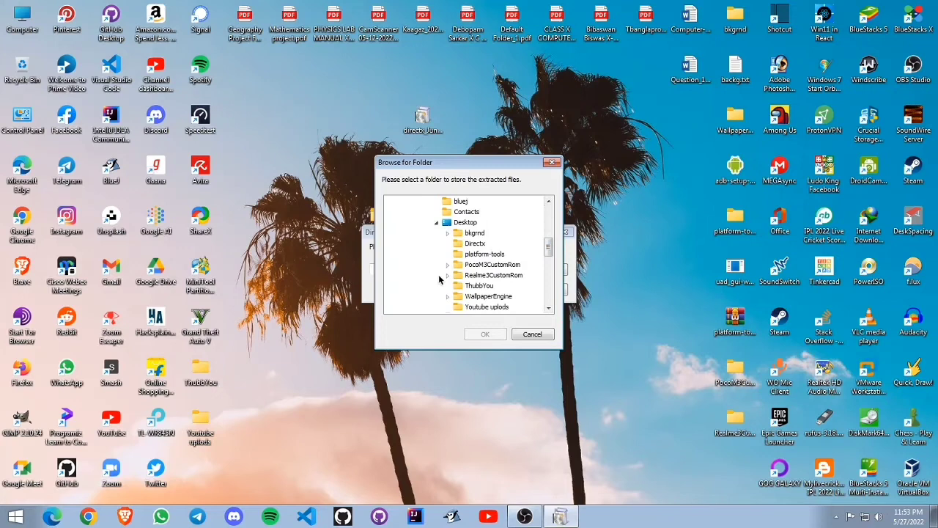
click(476, 243)
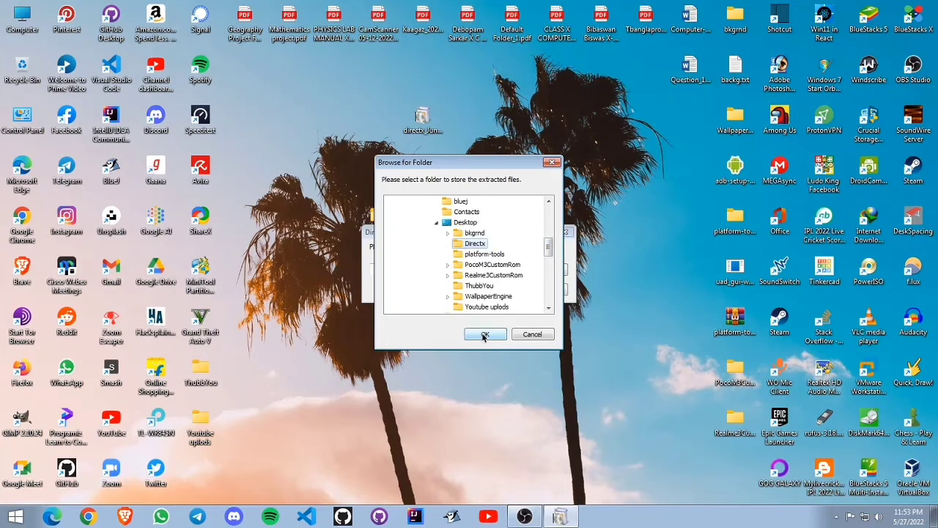
click(484, 335)
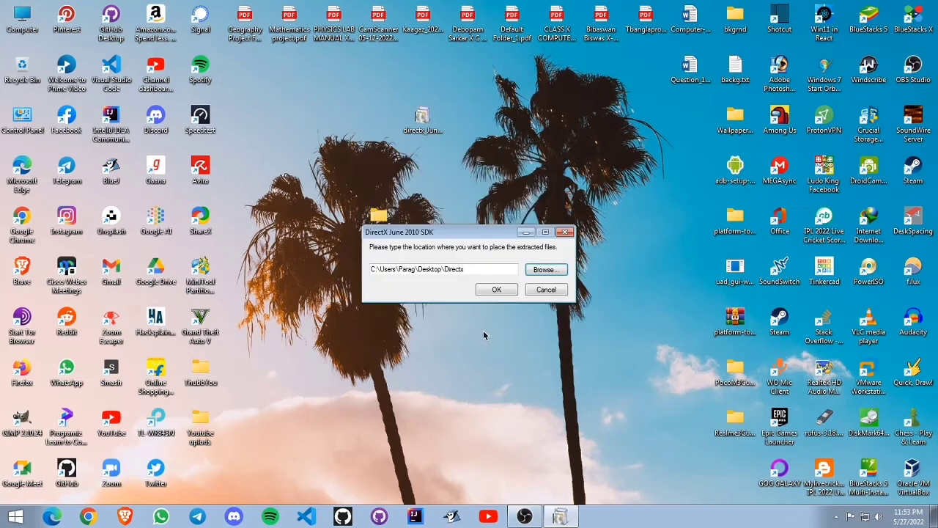
click(504, 288)
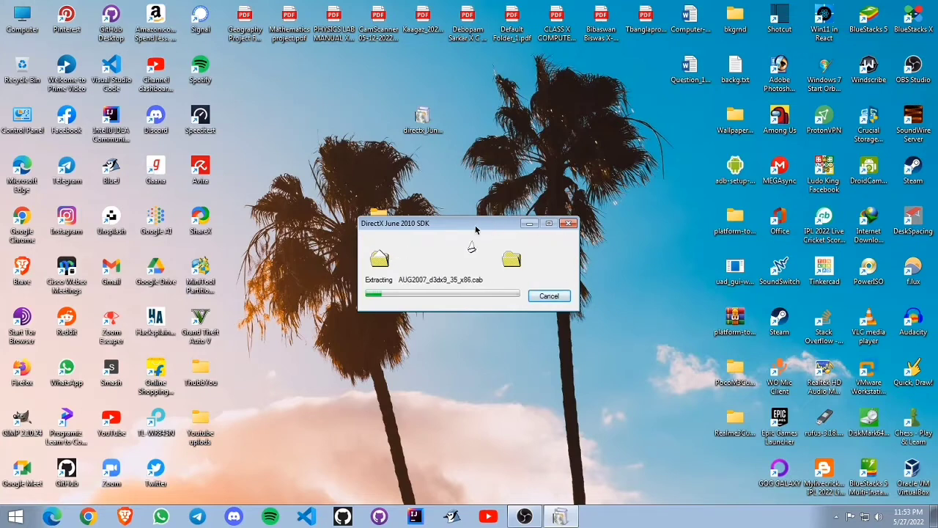
drag(474, 229, 464, 273)
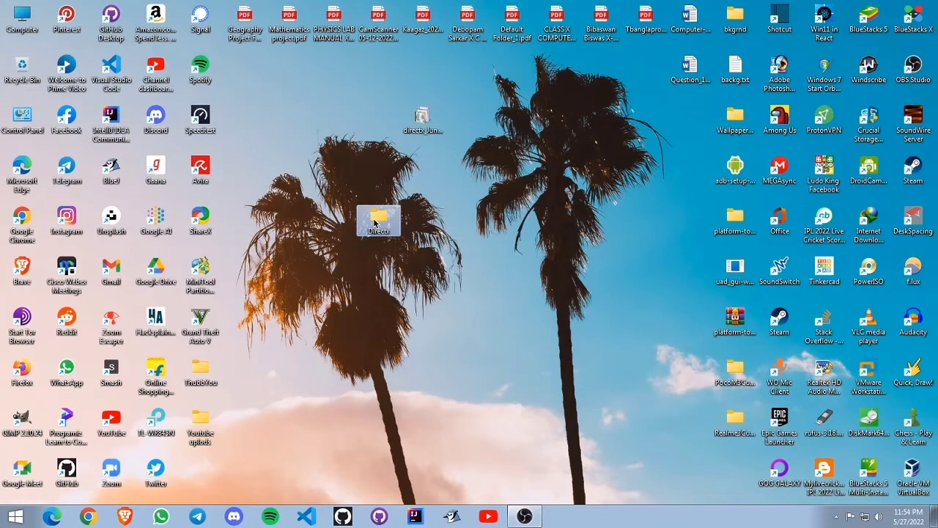
Open the Directx folder maximized and launch DXSETUP.exe.
click(370, 224)
double_click(368, 217)
click(852, 102)
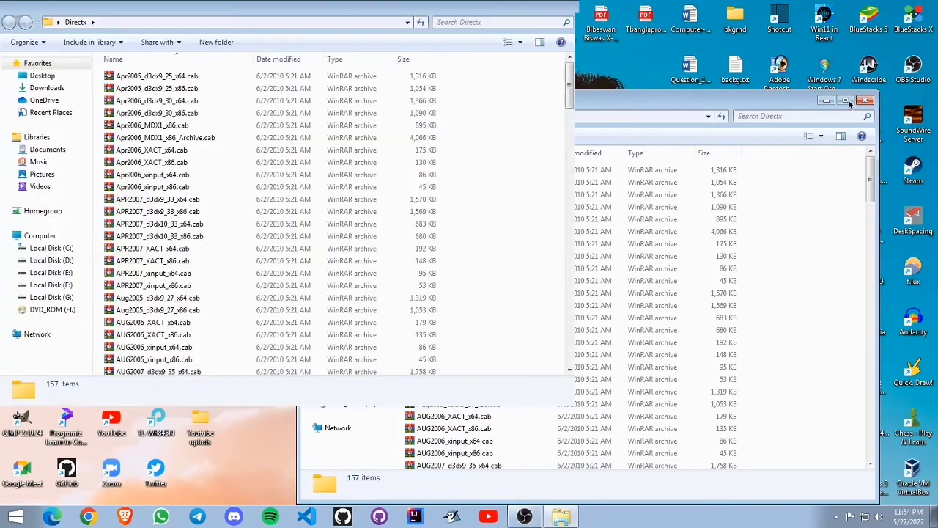
scroll(436, 135, down, 10)
click(203, 157)
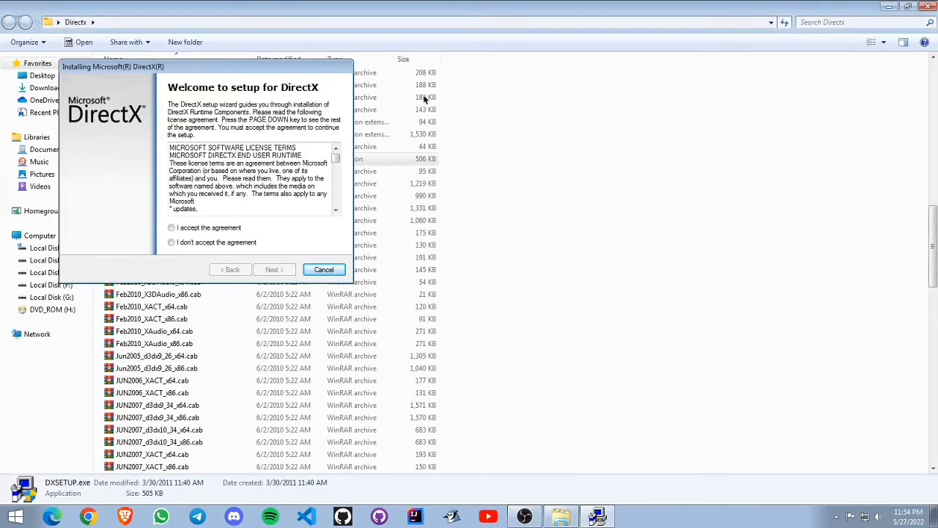
Accept the DirectX license agreement and install the runtime components to Installation Complete.
click(887, 6)
mouse_move(246, 70)
mouse_down()
mouse_move(440, 71)
mouse_move(484, 129)
mouse_up()
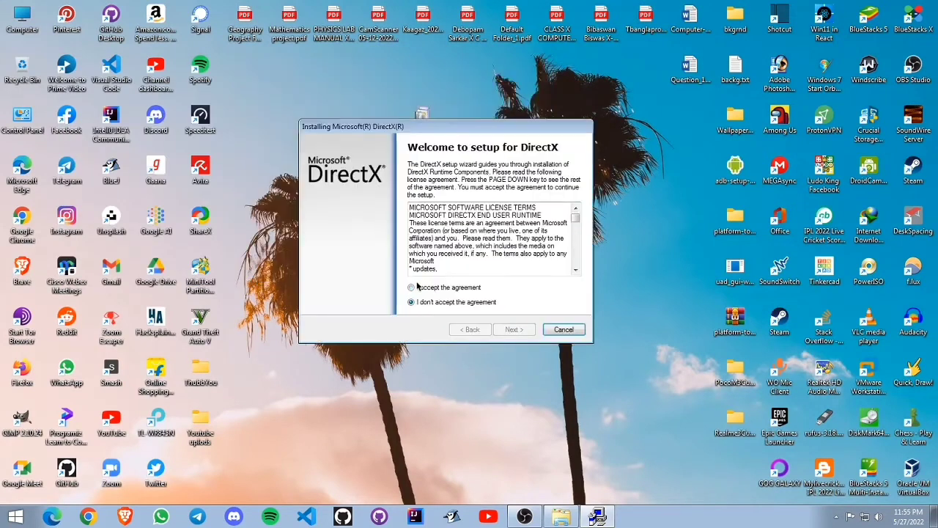
click(411, 287)
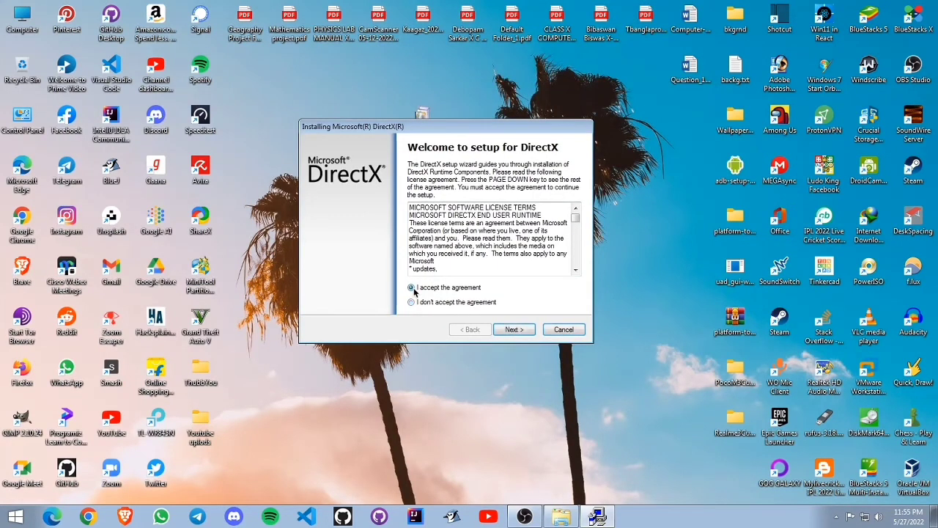
click(517, 330)
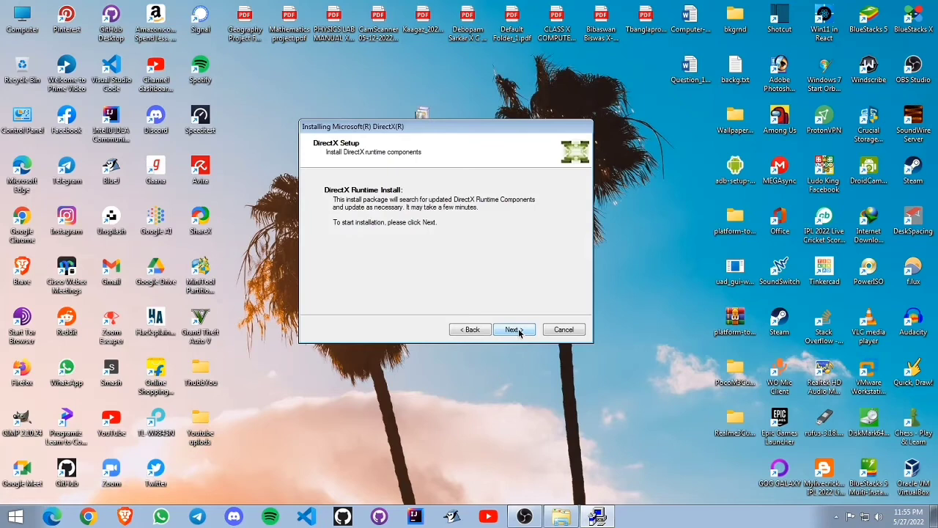
click(515, 330)
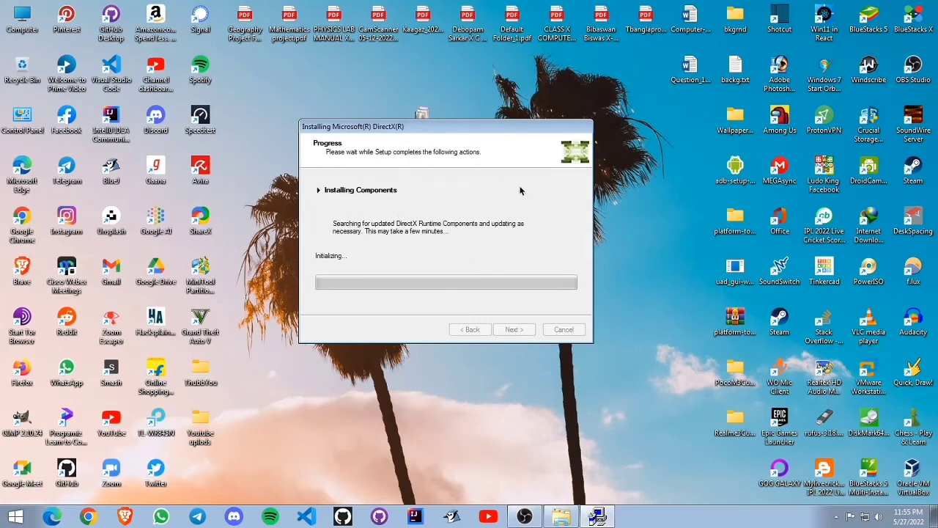
drag(456, 132, 482, 115)
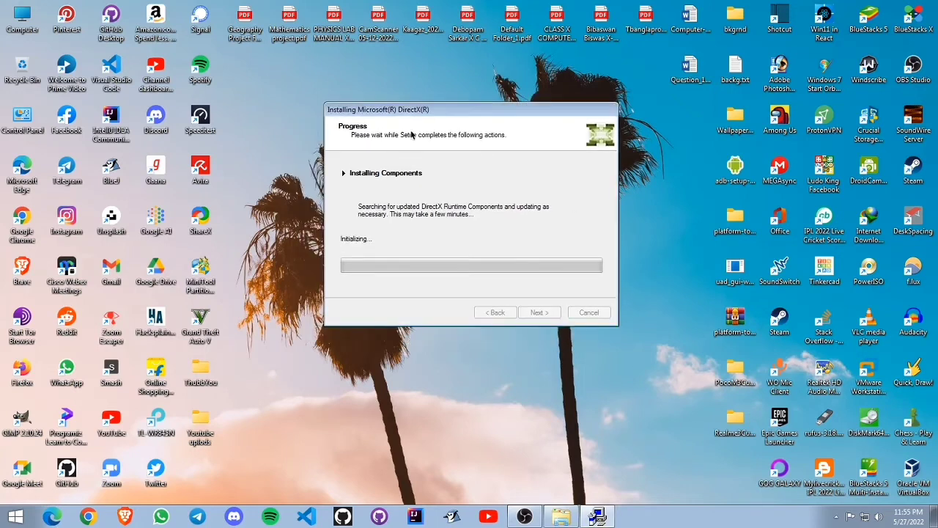
key(super)
key(super)
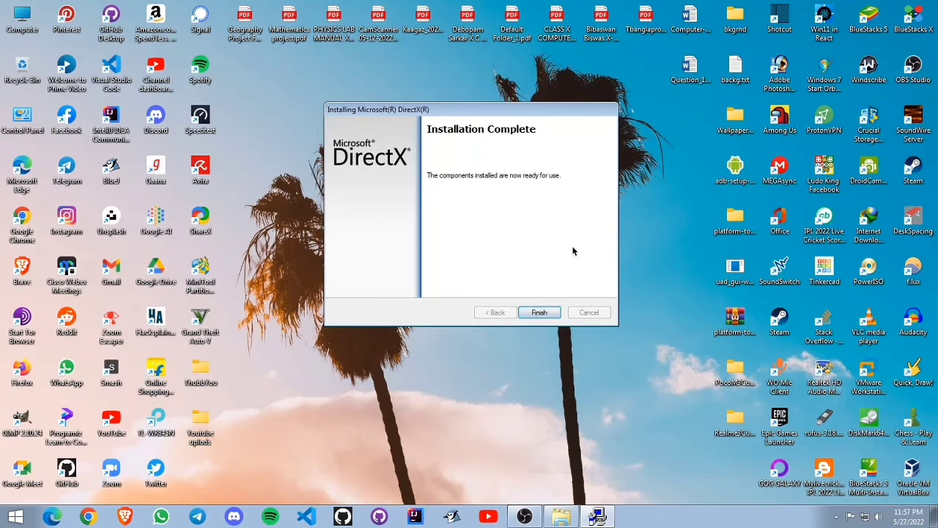
Finish the DirectX installer and clear the desktop icon selection.
click(540, 313)
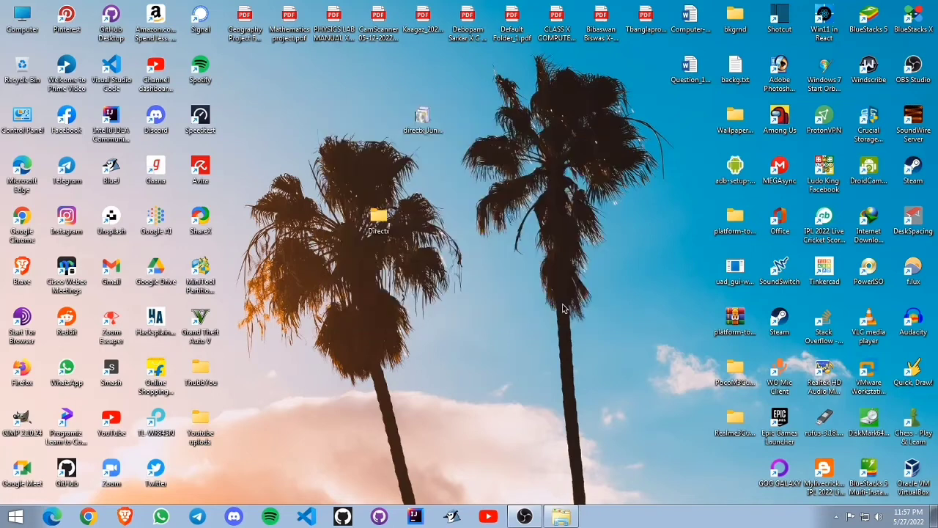
drag(359, 109, 472, 288)
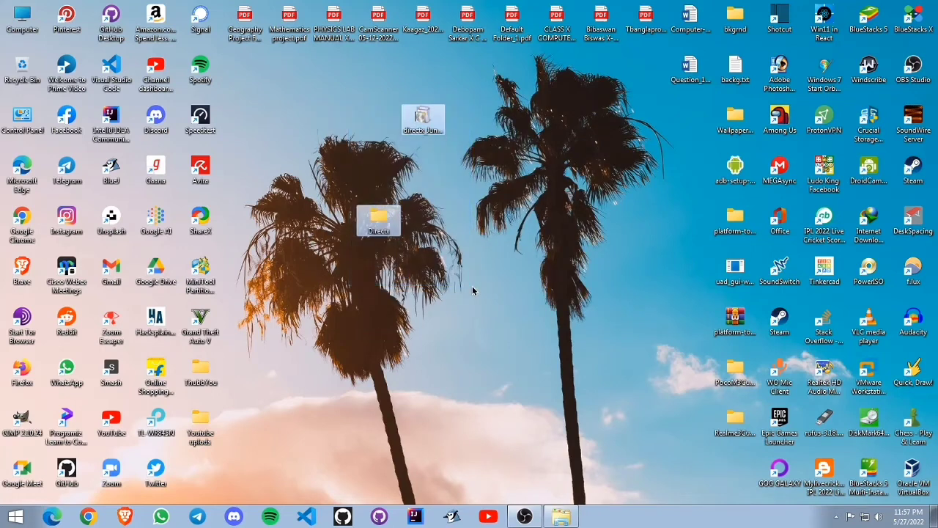
click(475, 223)
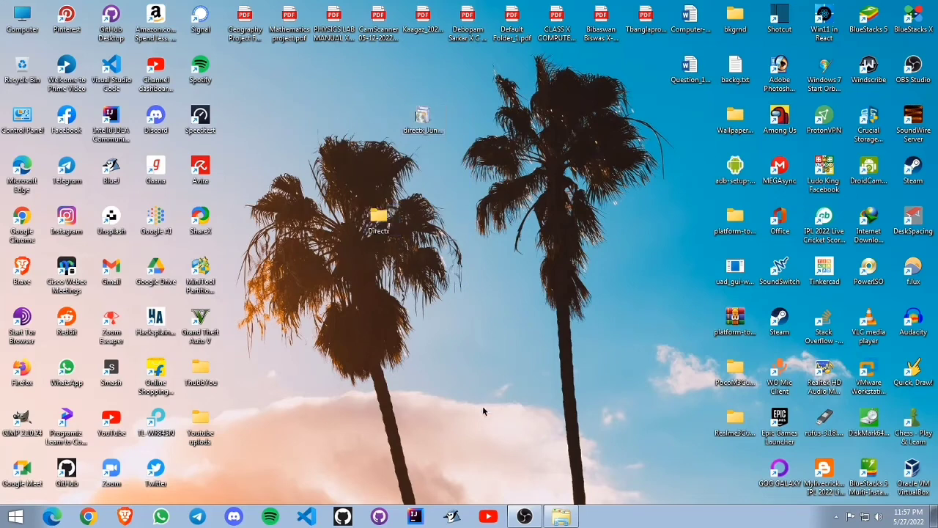